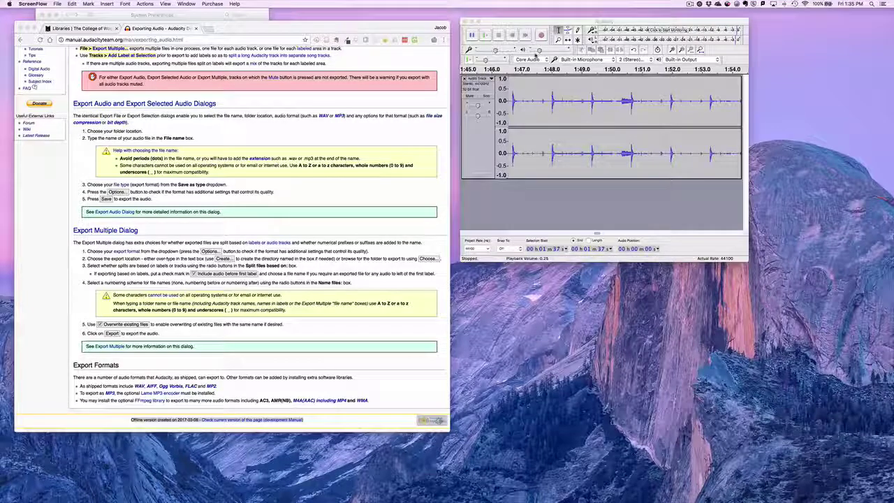
Start Audacity's Export Audio with file name my_test_file and open the file type list
mouse_move(537, 55)
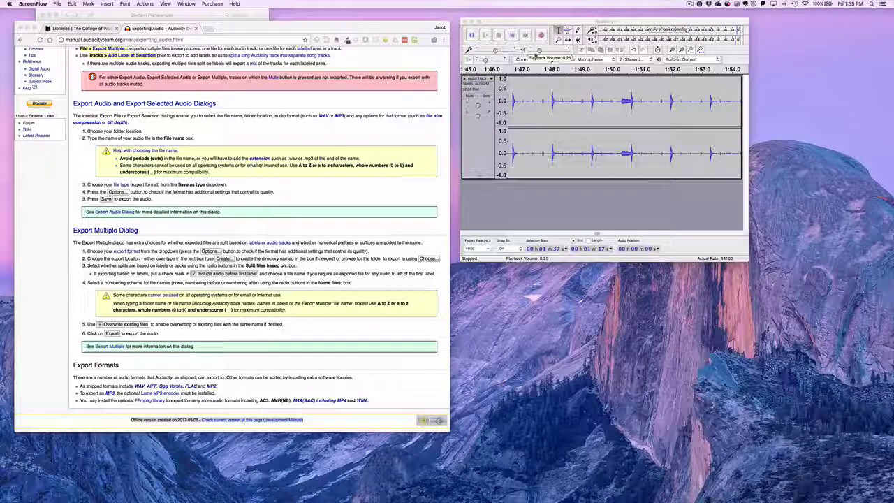
click(520, 24)
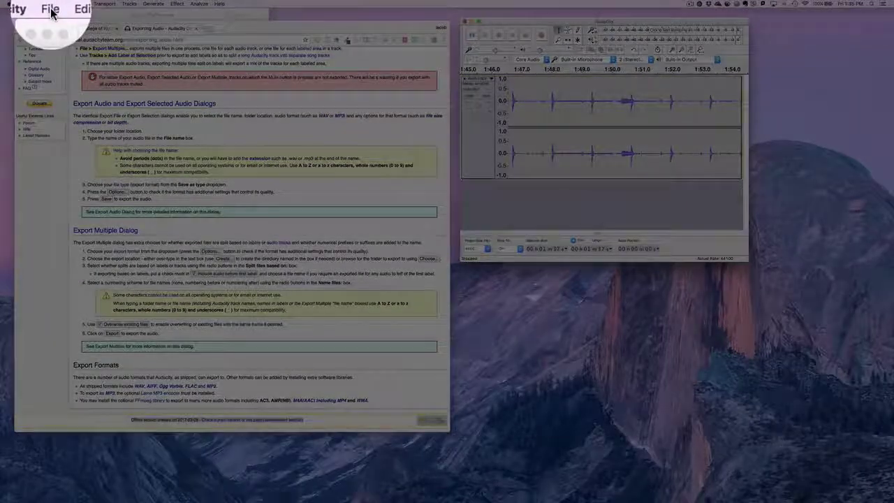
click(51, 9)
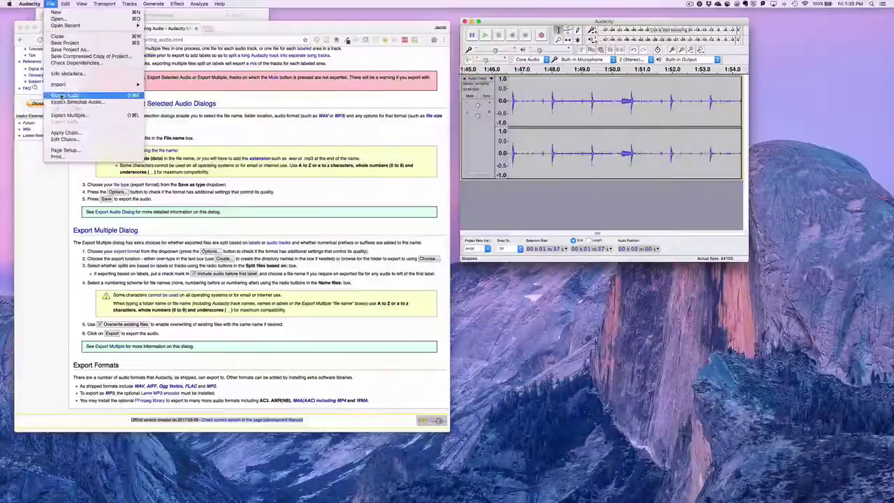
click(62, 94)
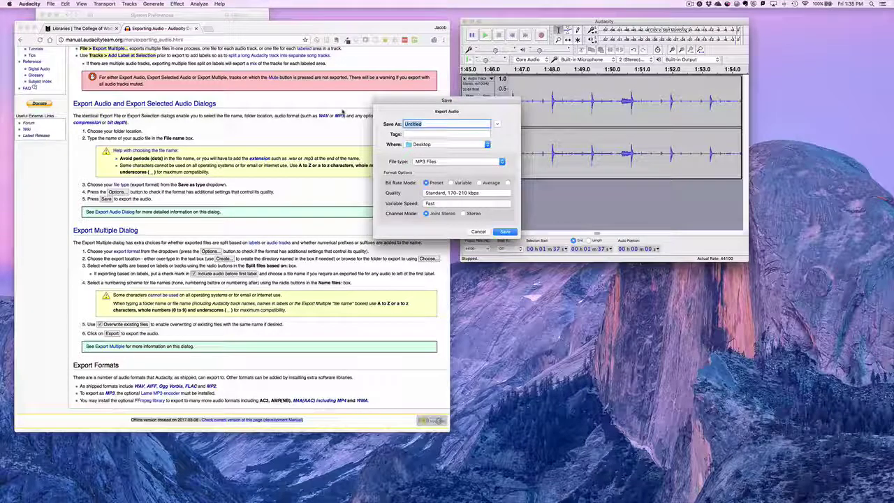
text(my_test_file)
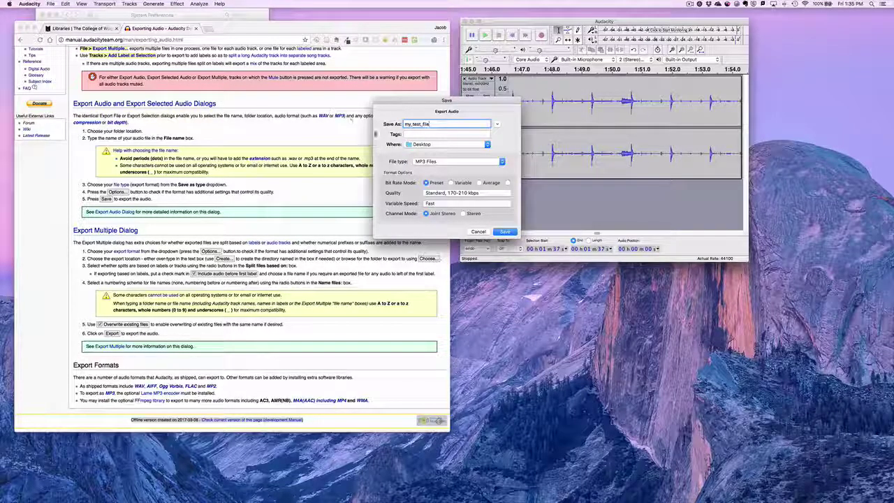
click(447, 160)
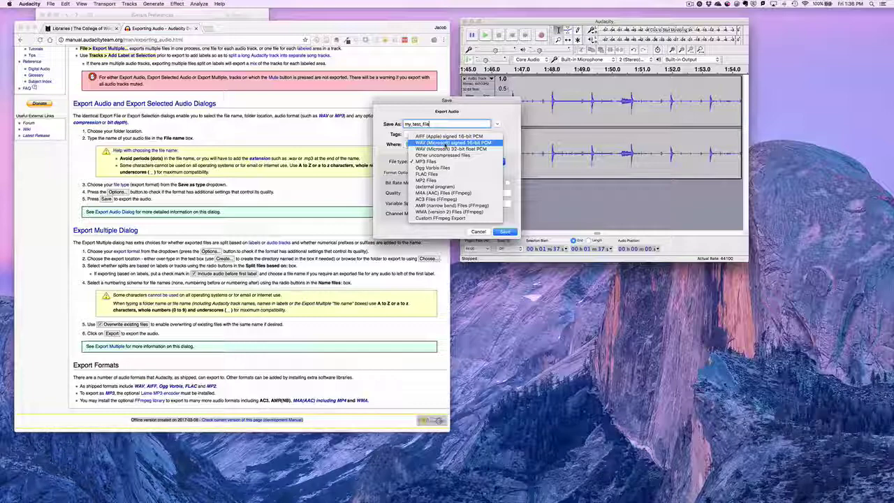
Save my_test_file as WAV (Microsoft) signed 16-bit PCM, accepting the default metadata
click(443, 143)
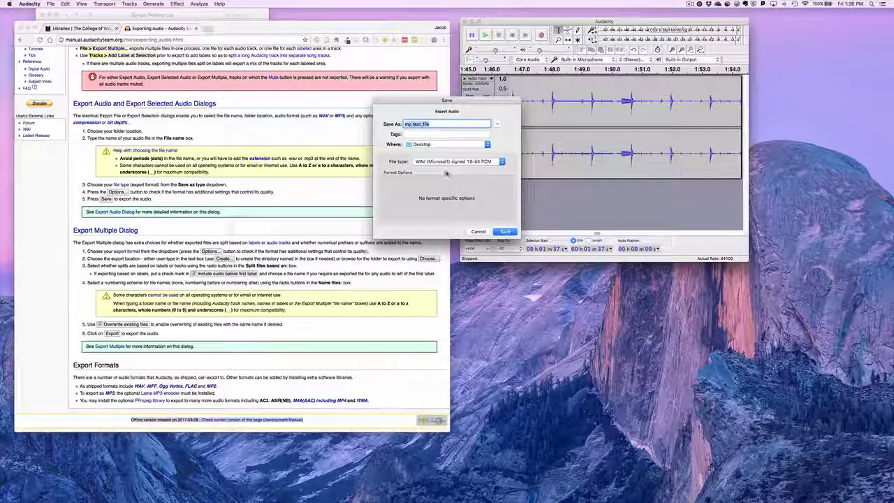
click(505, 232)
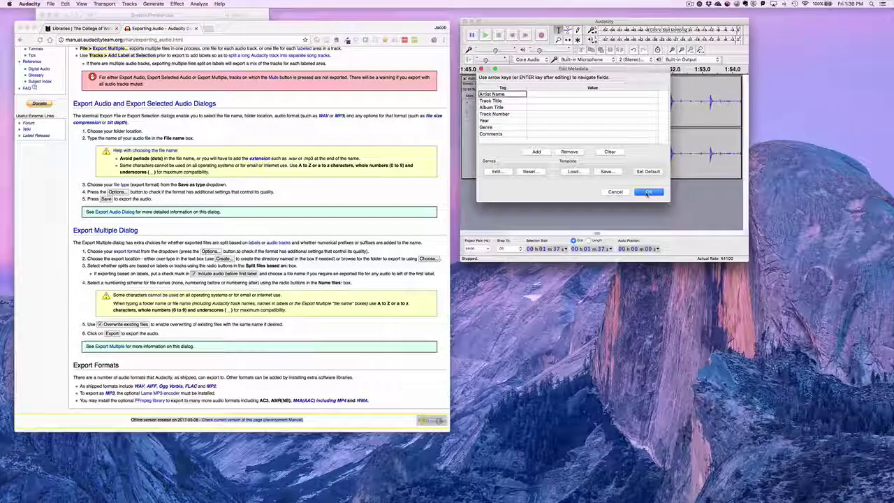
click(648, 192)
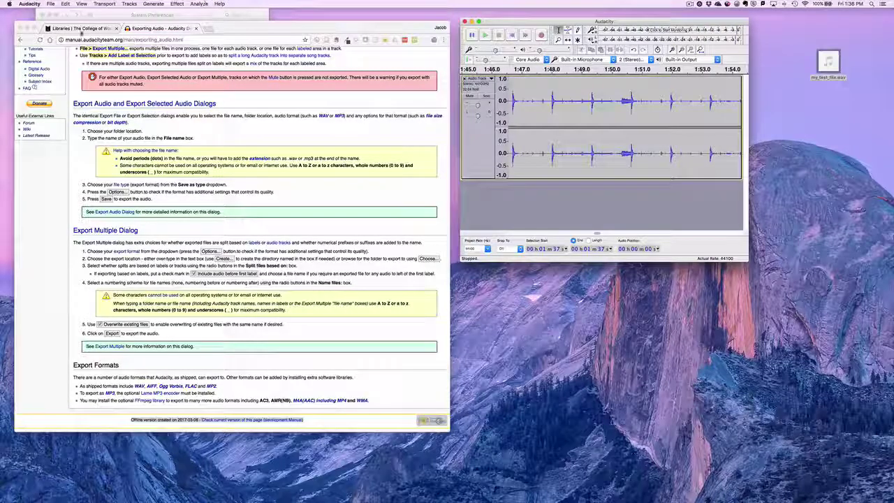
In Chrome, go to login.microsoft.com and sign in with the saved account
click(79, 30)
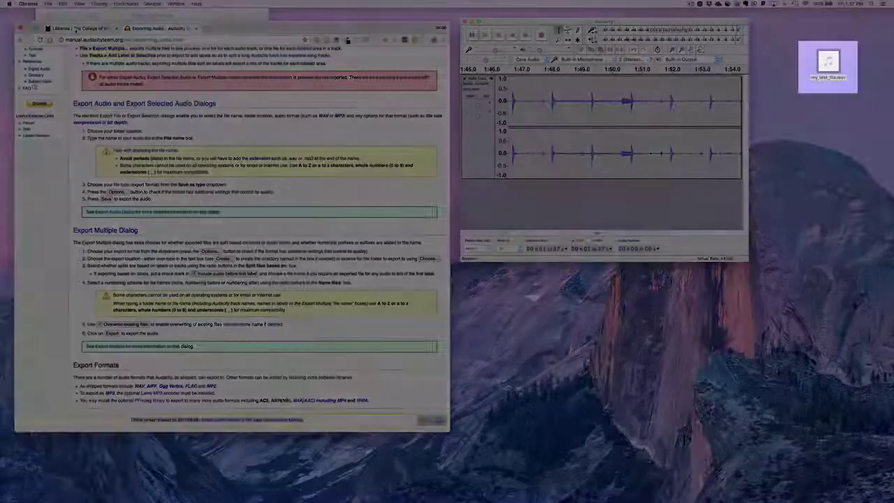
click(77, 29)
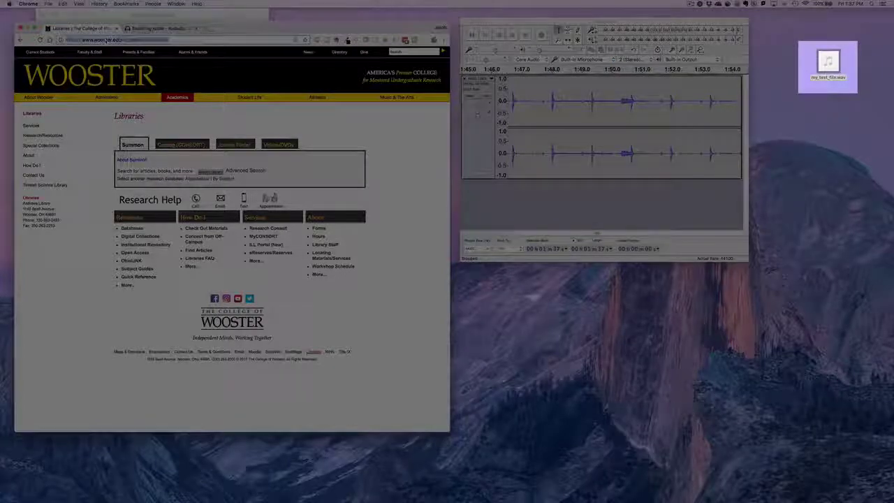
text(login.microsoft.com)
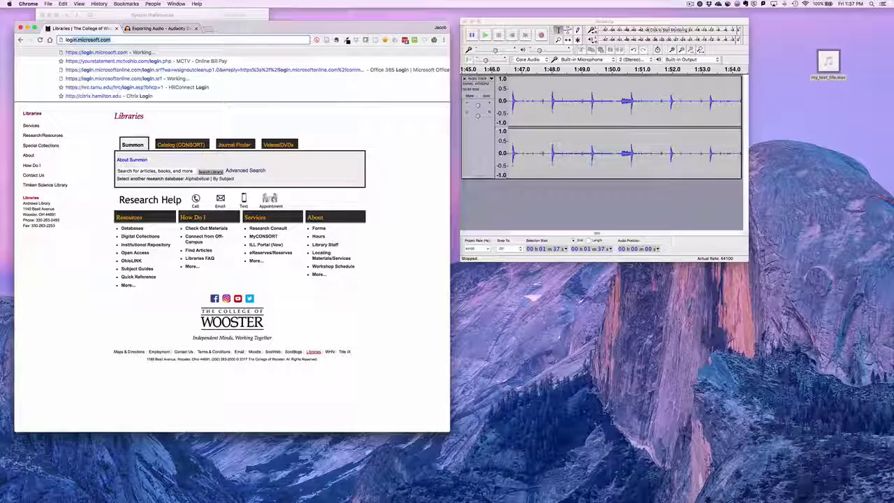
key(Right)
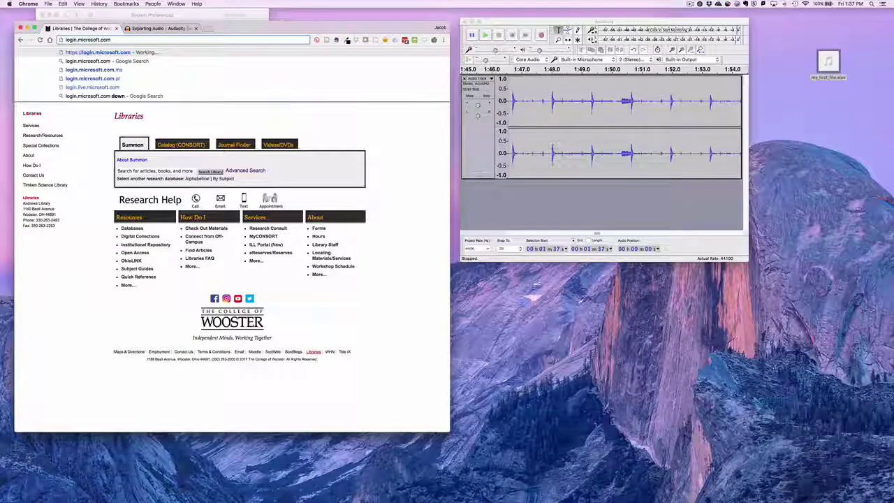
key(Return)
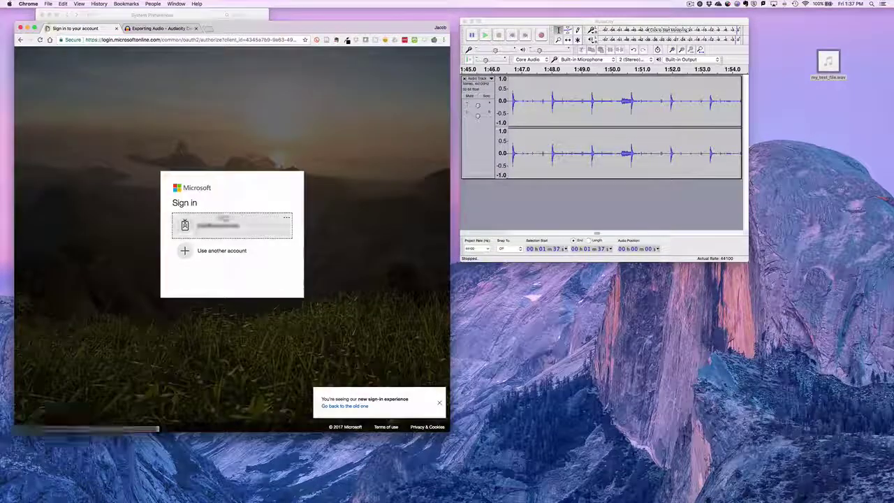
click(225, 223)
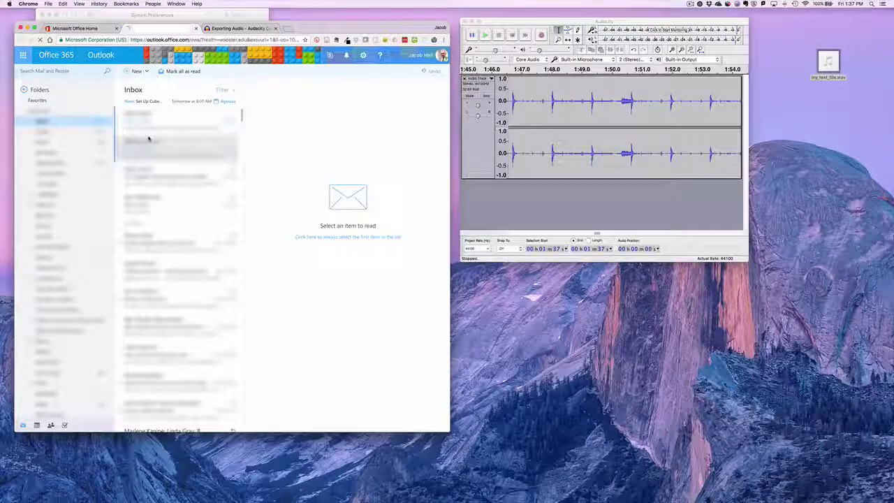
Compose a new email to the suggested contact, subject 'My Test File', body 'This is the body of my message.'
click(136, 70)
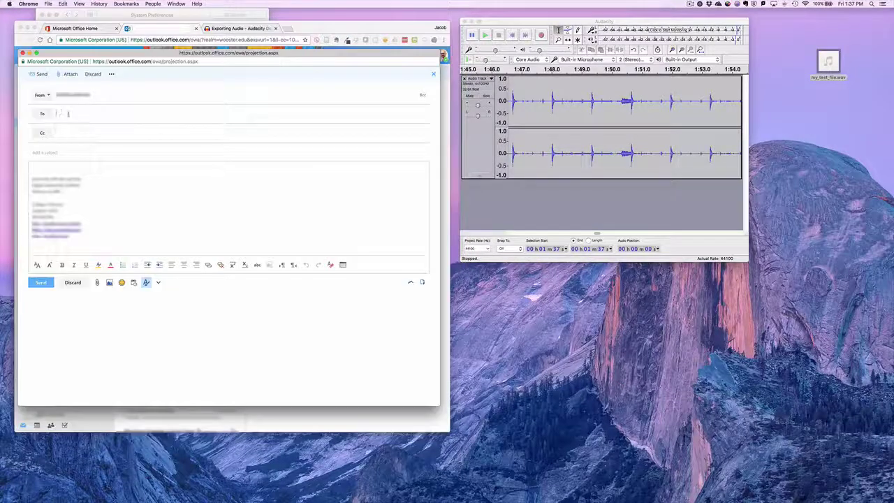
text(jac)
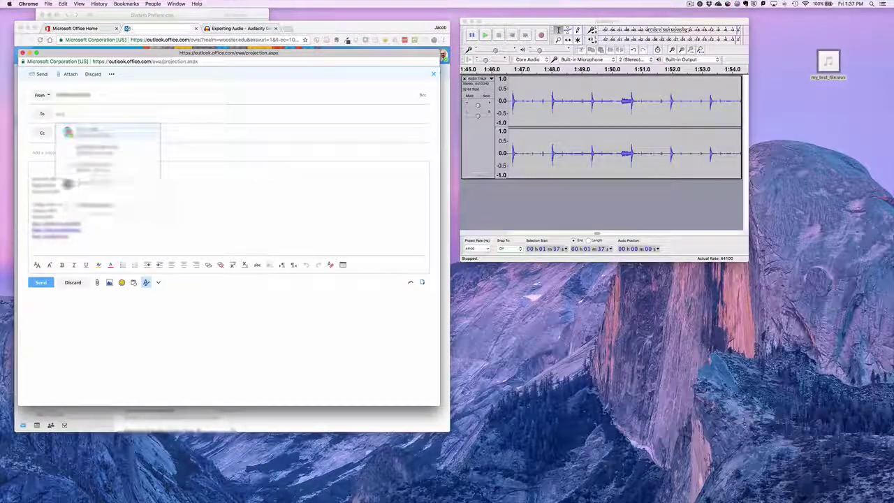
click(70, 131)
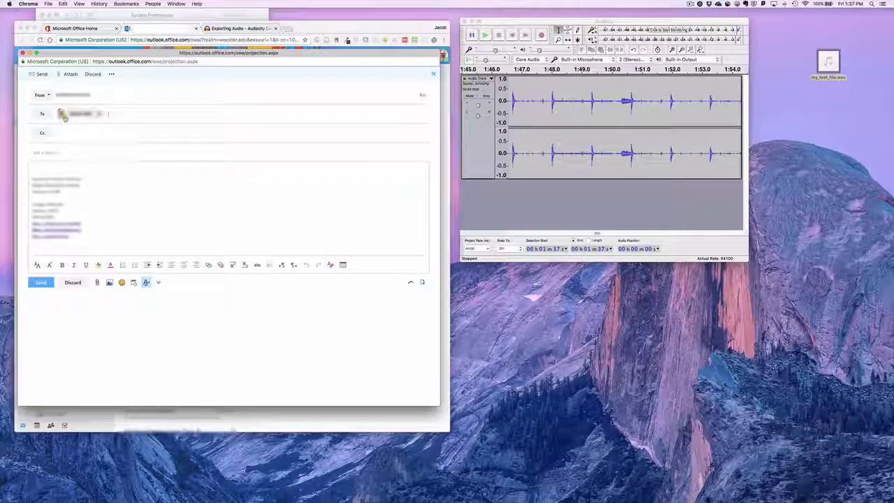
click(61, 151)
text(My Test File)
key(Tab)
text(This is the body of my message.)
click(64, 74)
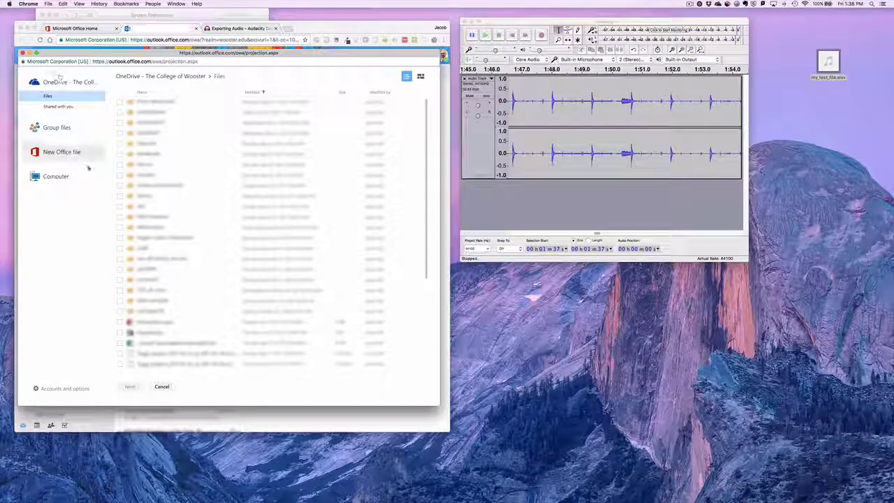
Choose my_test_file.wav from the Desktop as the attachment from this computer
click(57, 177)
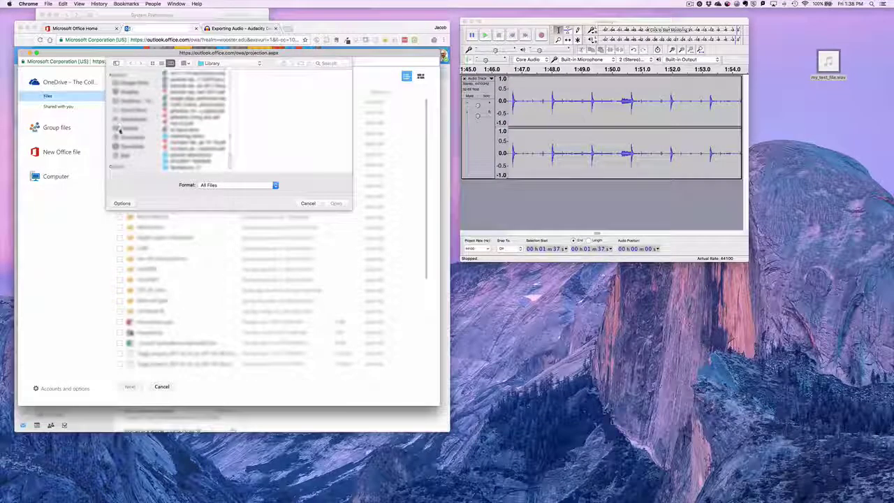
click(120, 129)
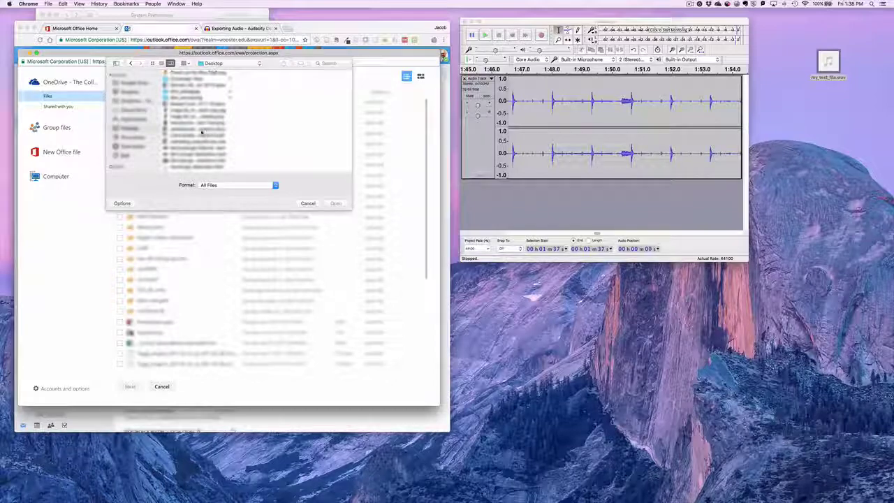
scroll(195, 129, down, 5)
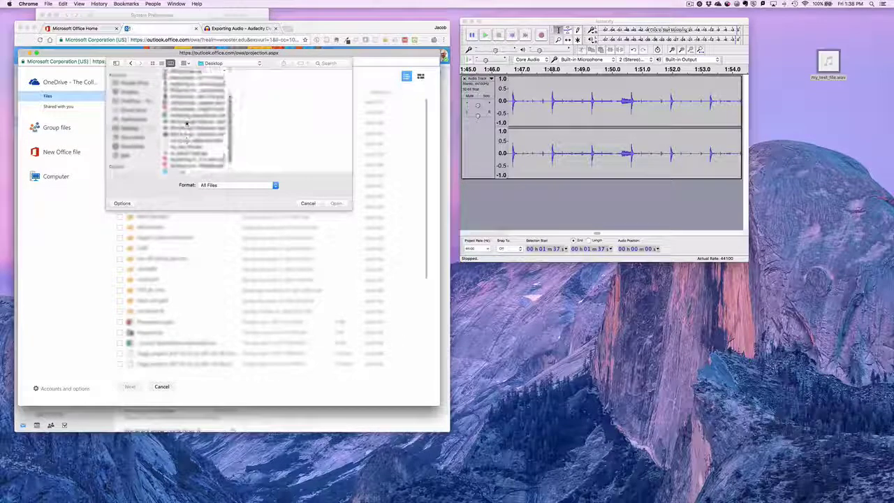
click(194, 148)
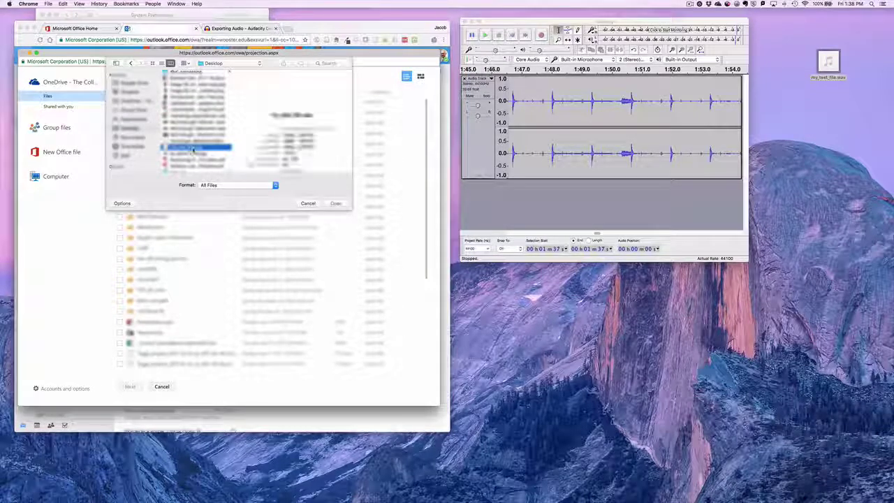
click(335, 202)
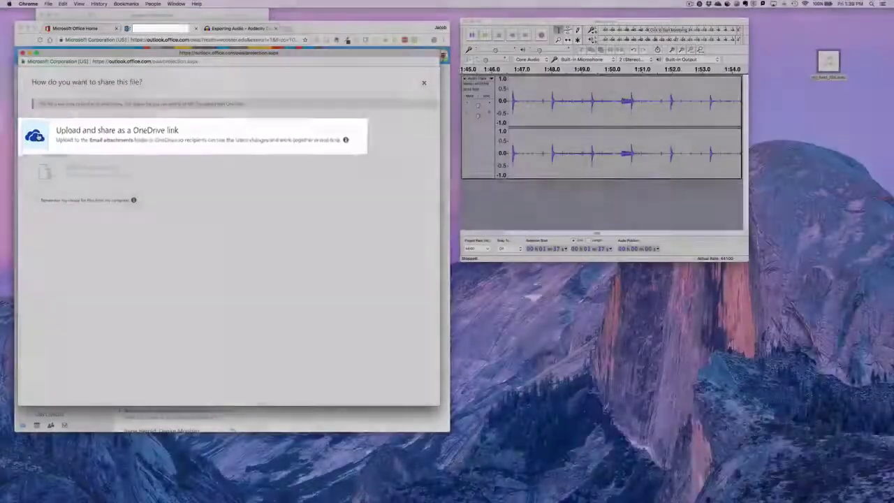
Upload my_test_file.wav and share it as a OneDrive link
click(48, 136)
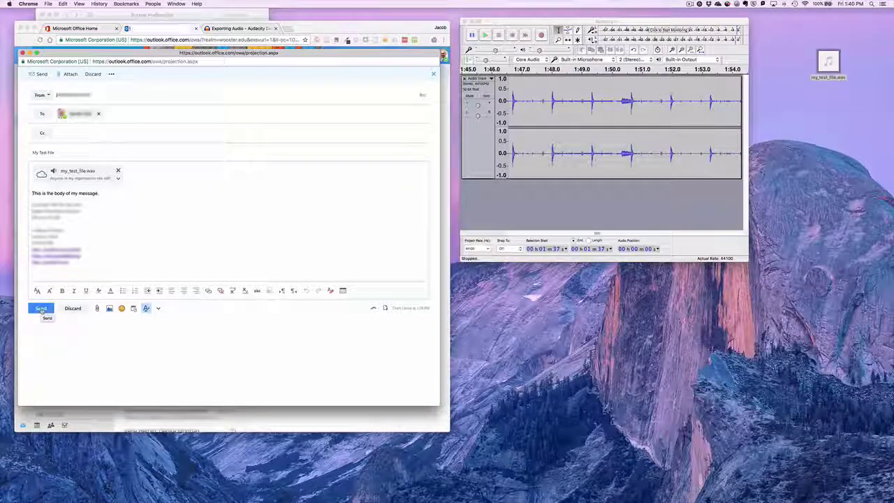
Send the email and open the received 'My Test File' message in the inbox
click(41, 309)
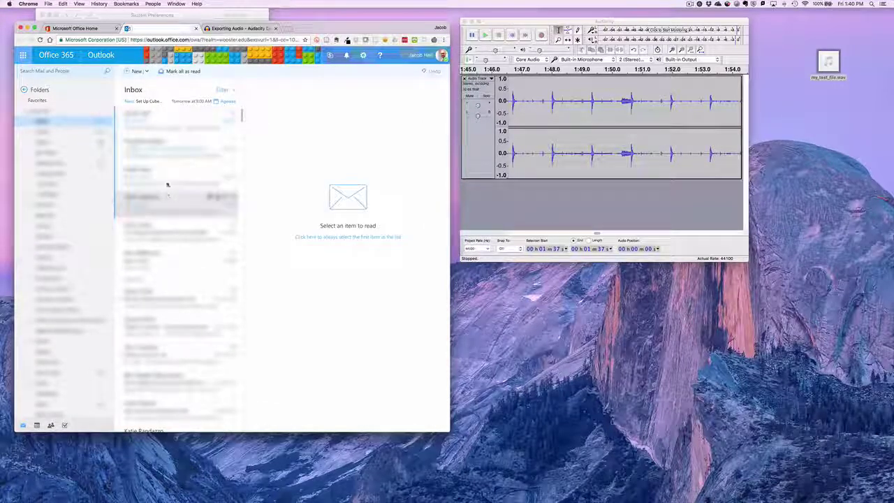
click(150, 126)
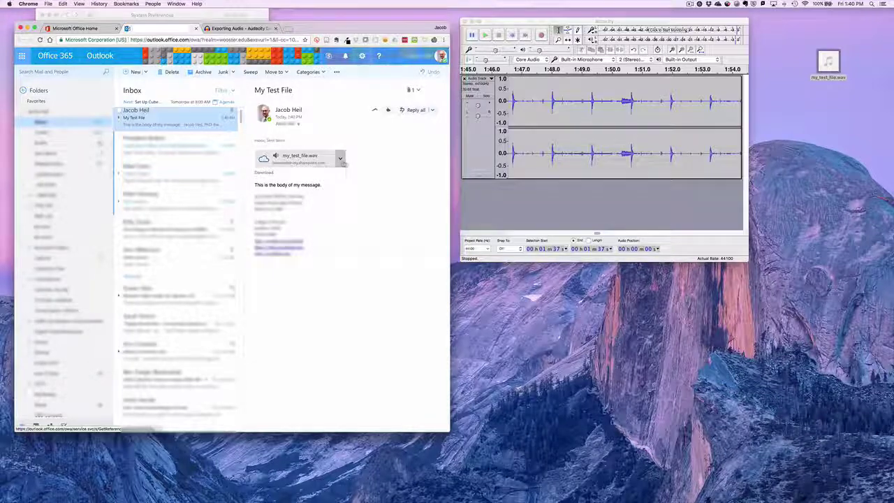
Open the my_test_file.wav attachment in a new browser tab
click(341, 160)
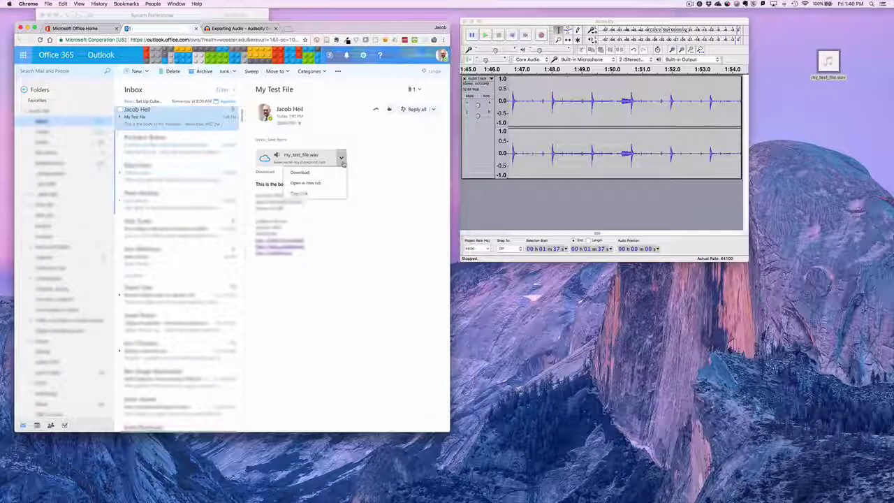
click(301, 183)
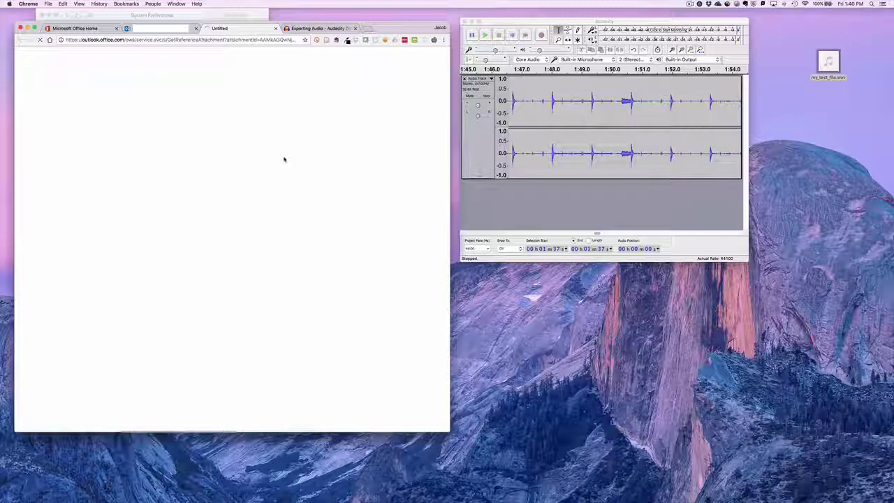